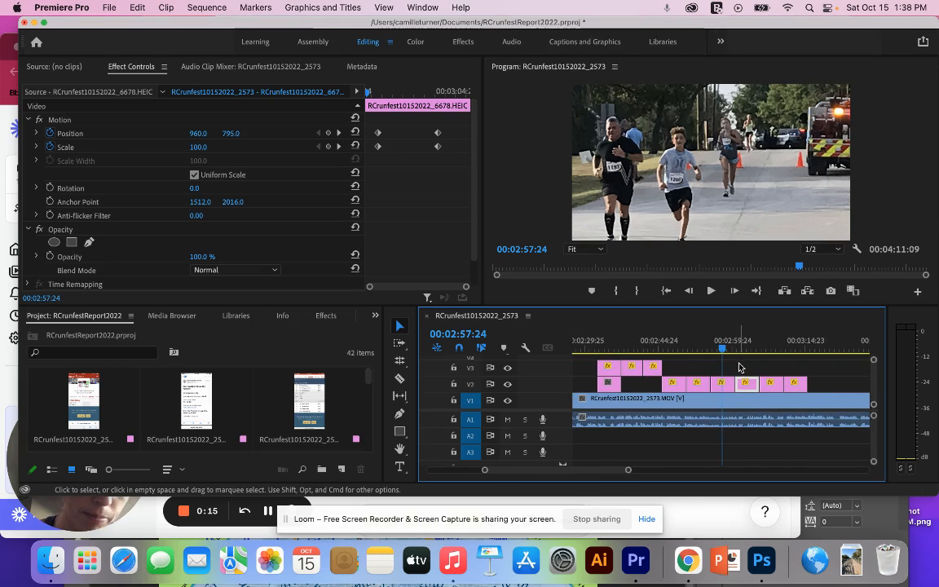
# - Move the last three photo clips on V2 about 12 seconds later, then play back the uncovered stretch of the main video
pyautogui.moveTo(739, 368); pyautogui.dragTo(810, 391)
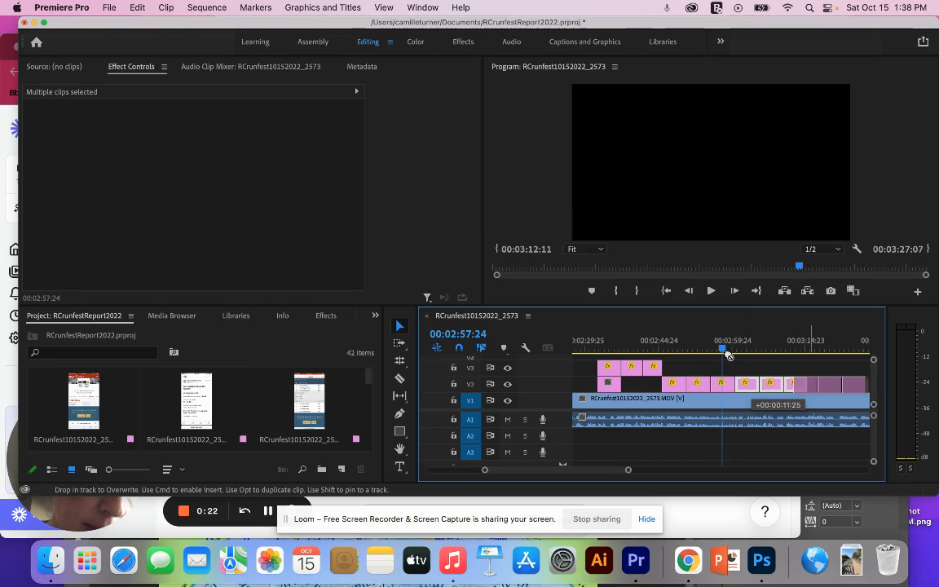
pyautogui.moveTo(727, 355); pyautogui.dragTo(724, 351)
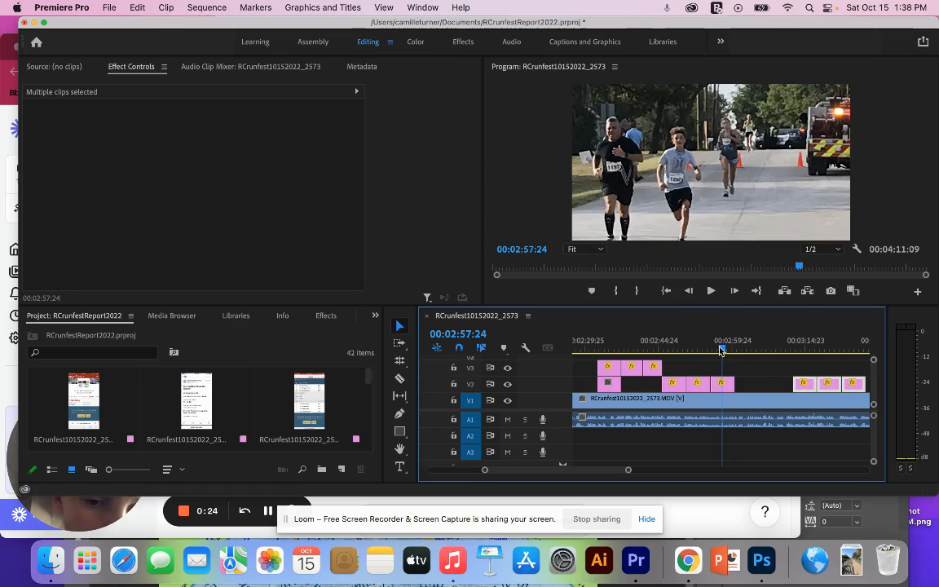
pyautogui.press('space')
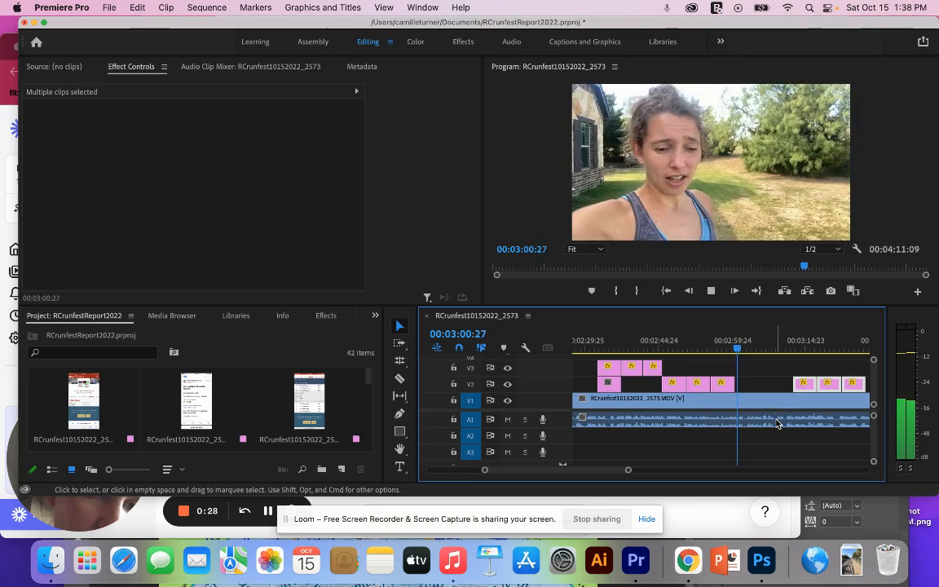
pyautogui.press('space')
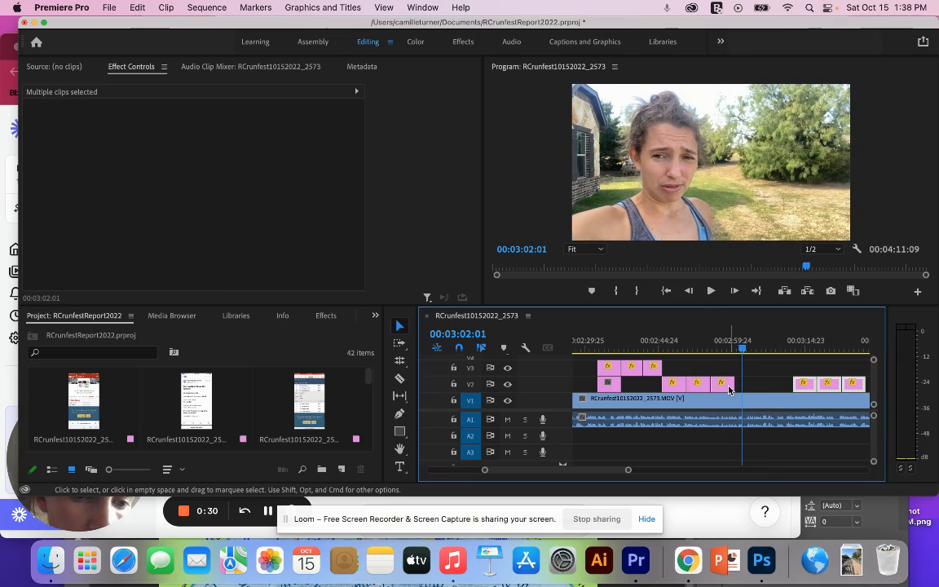
# - Raise photo clip RCrunfest10152022_6677.HEIC from V2 to V3 above the preceding photo and play back the uncovered section up to the speaking pause
pyautogui.moveTo(728, 390); pyautogui.dragTo(713, 374)
pyautogui.click(711, 348)
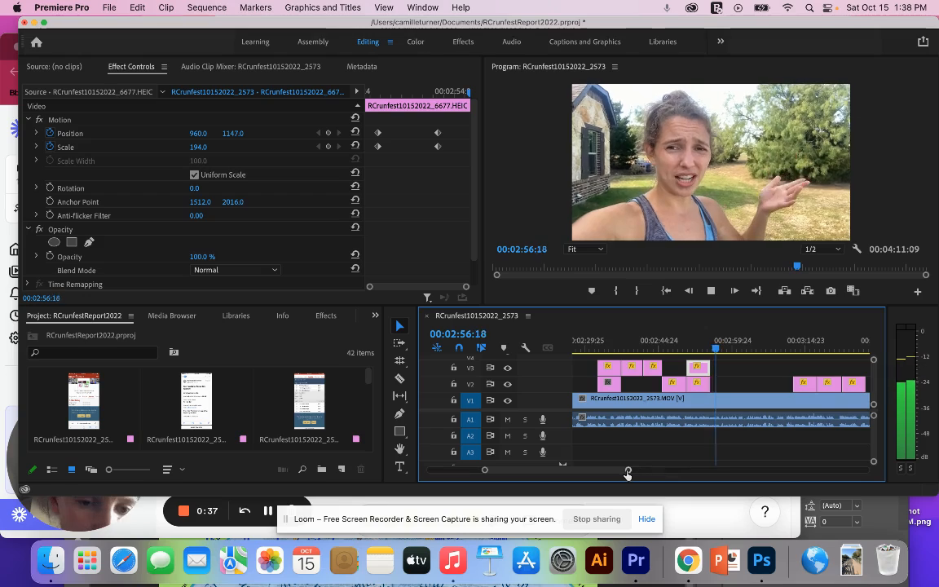
pyautogui.moveTo(627, 470); pyautogui.dragTo(606, 475)
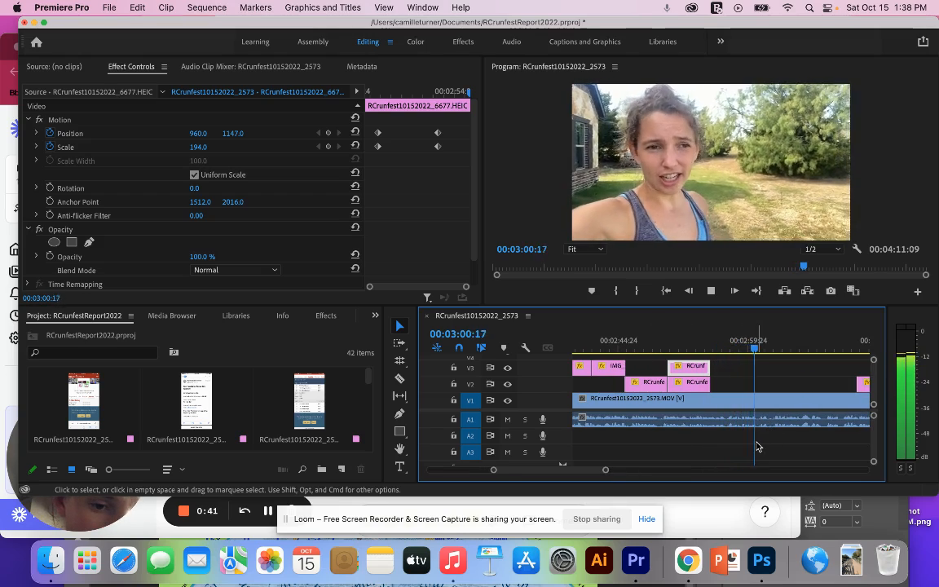
pyautogui.press('space')
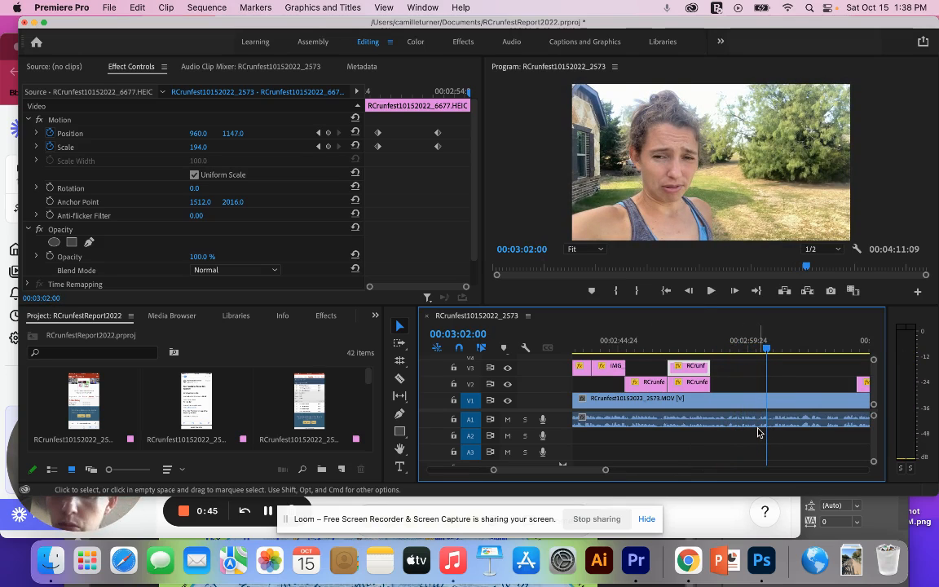
# - Split the main video and its audio at 00:03:00:29 with the Razor tool, then return to the Selection tool
pyautogui.moveTo(756, 350); pyautogui.dragTo(760, 351)
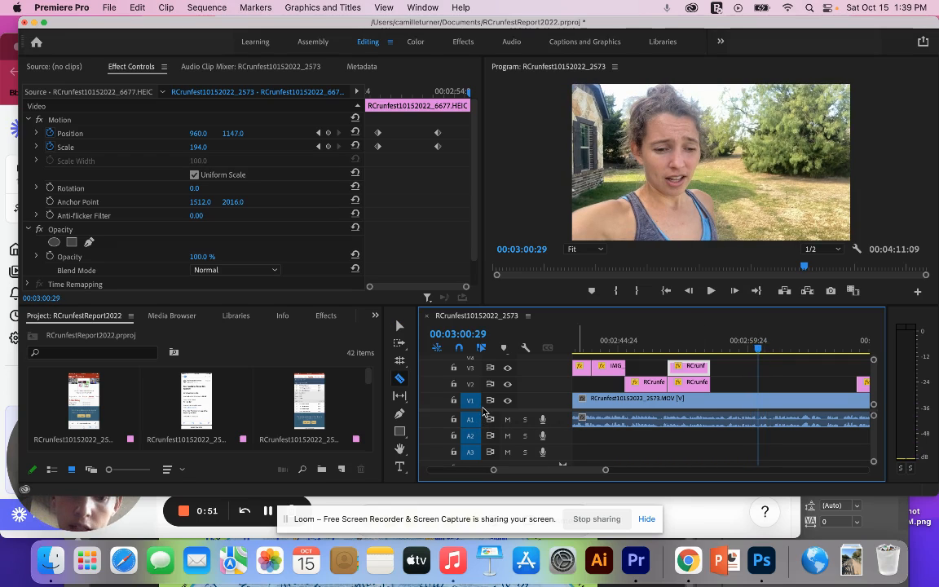
pyautogui.click(399, 380)
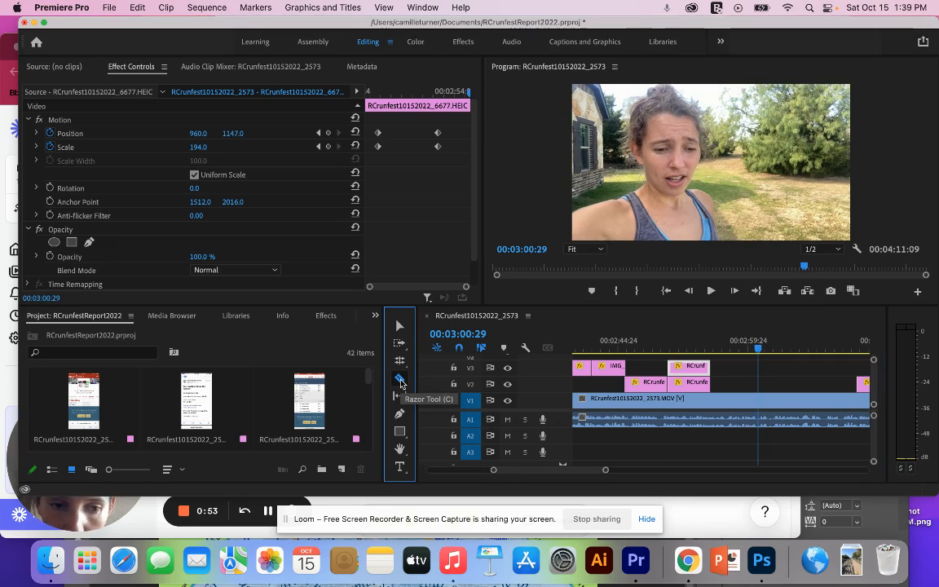
pyautogui.click(763, 416)
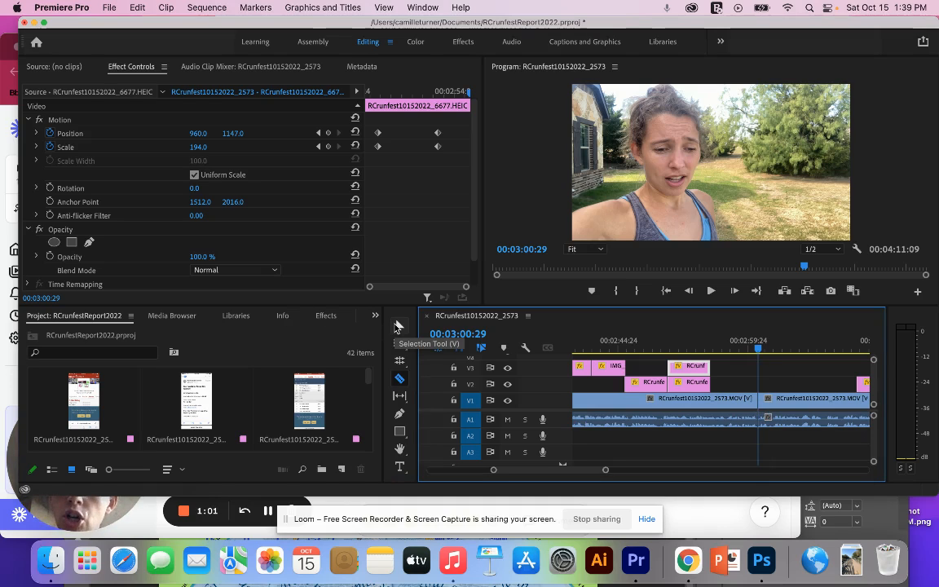
pyautogui.click(397, 327)
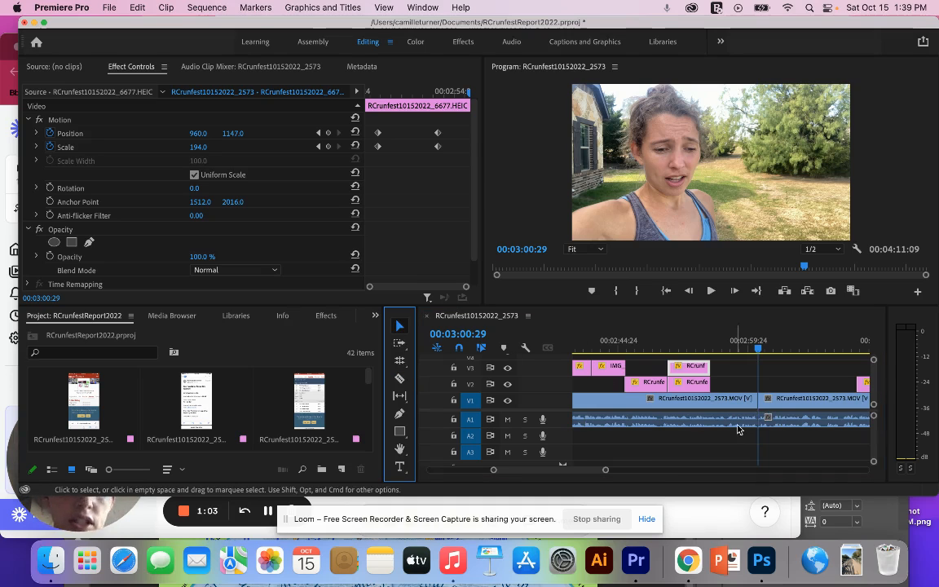
# - Trim about one second off the start of the segment after the cut, close the gap, and play back the join
pyautogui.moveTo(761, 424); pyautogui.dragTo(771, 425)
pyautogui.click(764, 420)
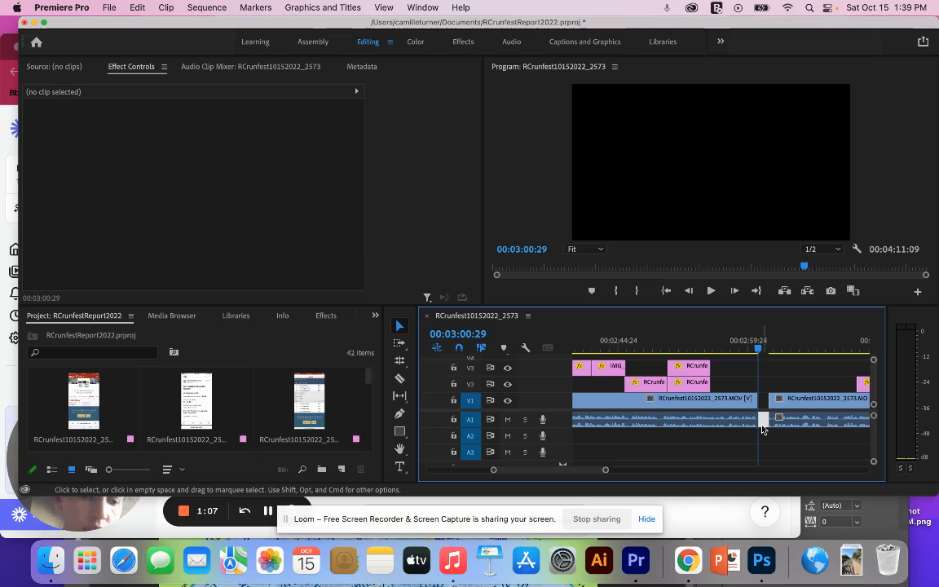
pyautogui.press('Delete')
pyautogui.click(743, 349)
pyautogui.press('space')
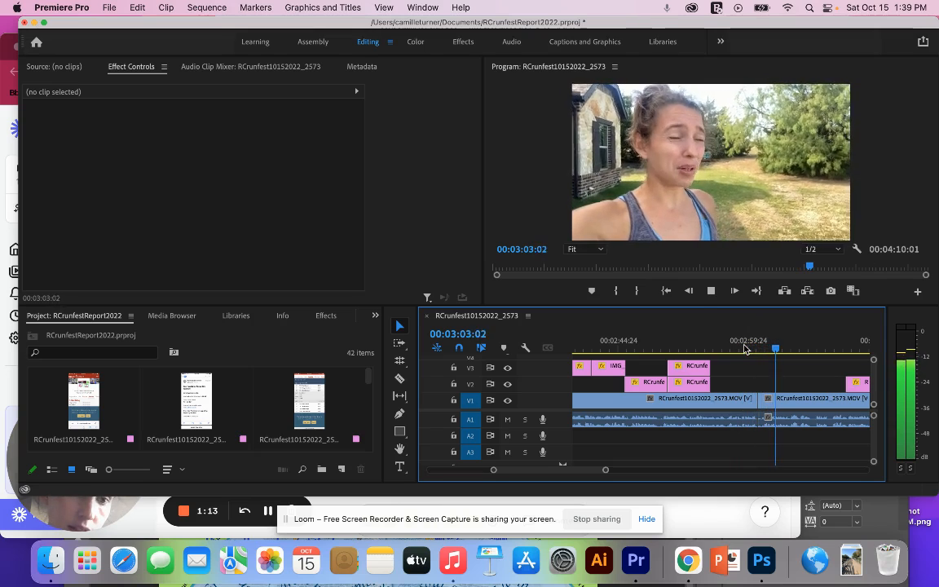
pyautogui.press('space')
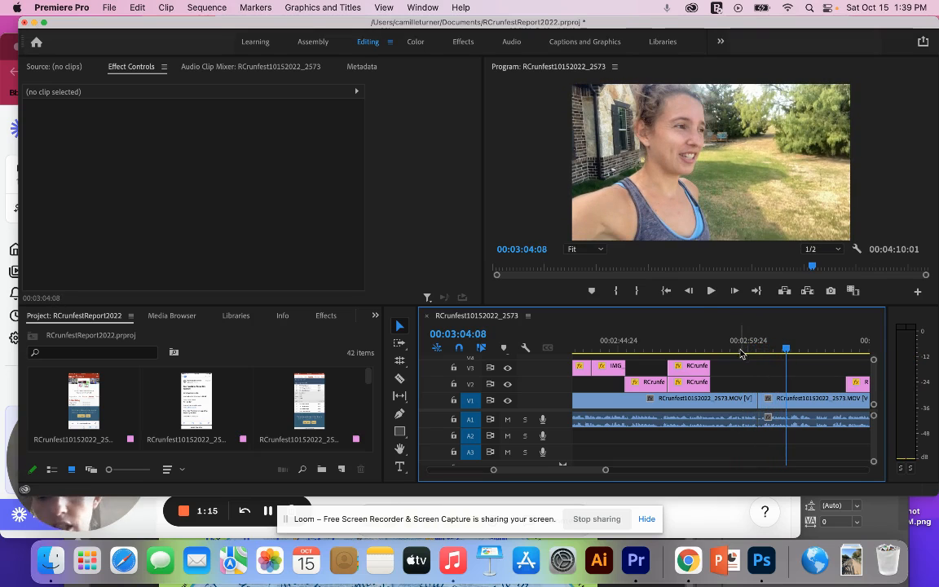
# - Undo the gap removal, the trim and the razor cut on the main video
pyautogui.press('super+z')
pyautogui.press('super+z')
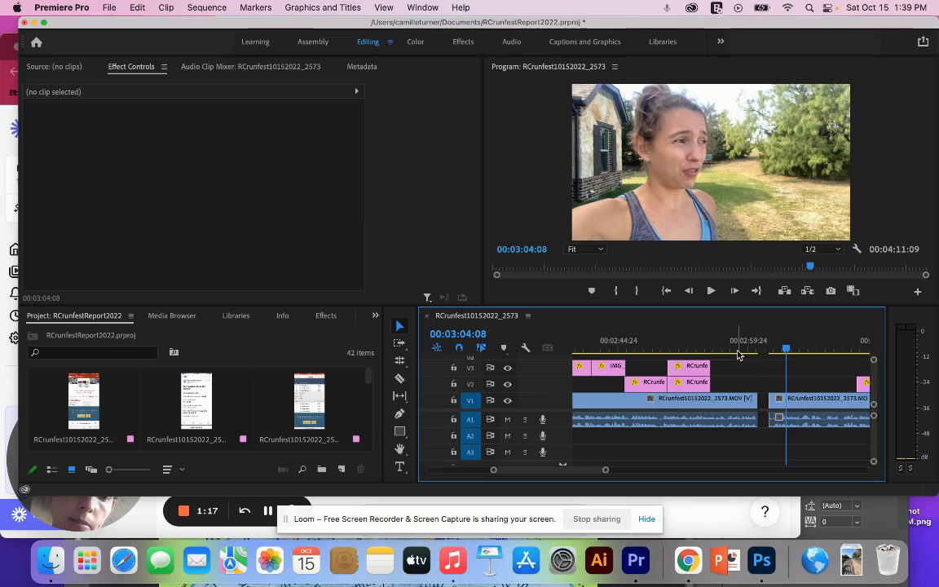
pyautogui.press('super+z')
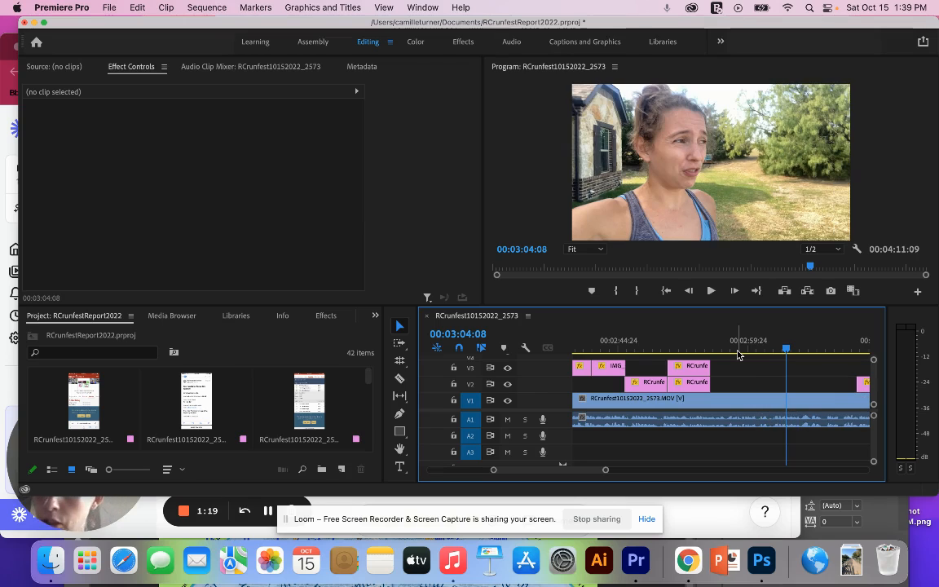
# - Find the start of the speaking pause by playback and split the main video with the Razor tool at 00:03:00:28
pyautogui.click(749, 343)
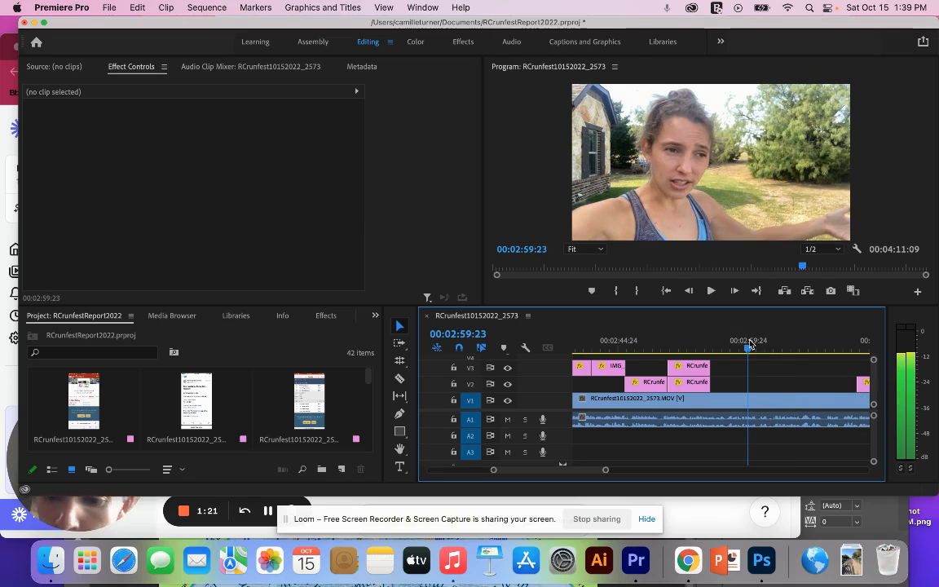
pyautogui.moveTo(605, 469); pyautogui.dragTo(598, 475)
pyautogui.click(709, 349)
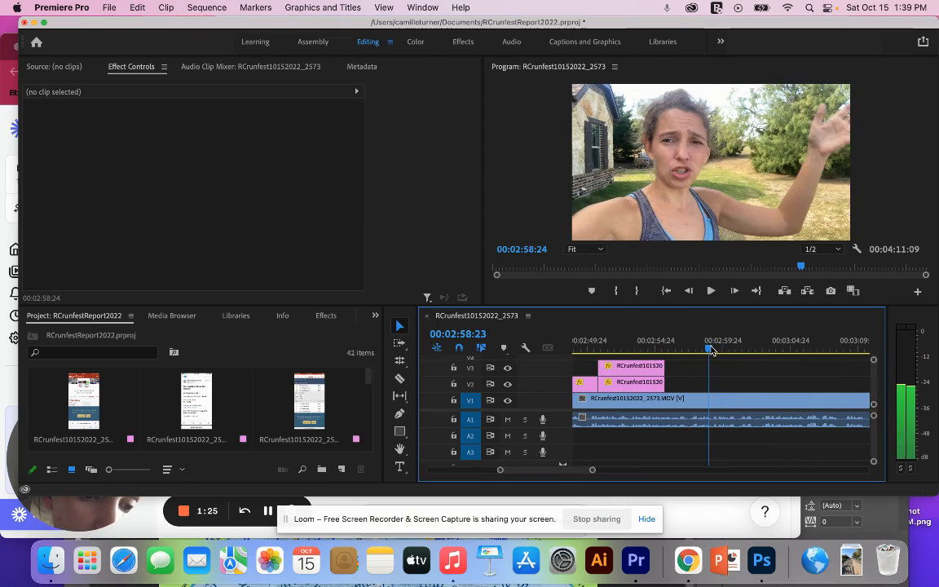
pyautogui.press('space')
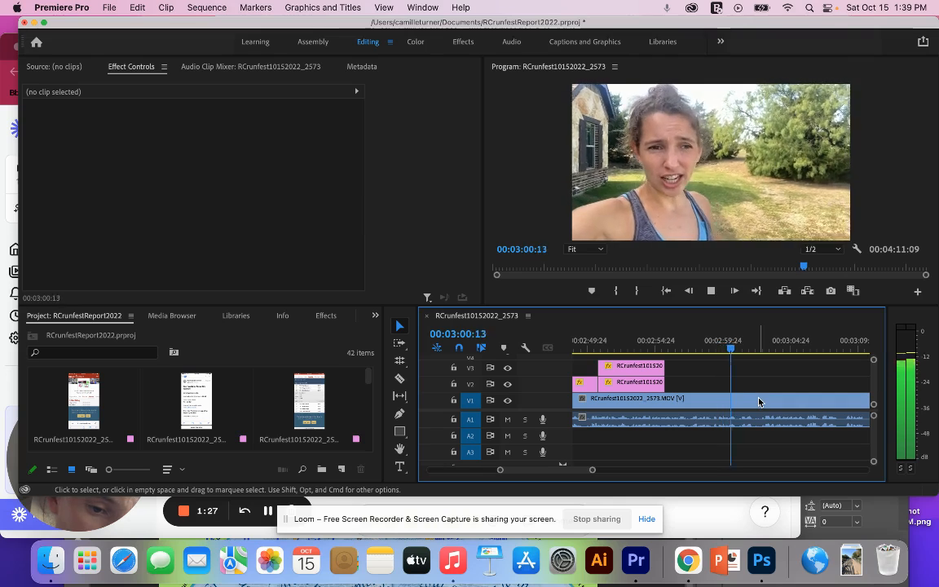
pyautogui.press('space')
pyautogui.press('c')
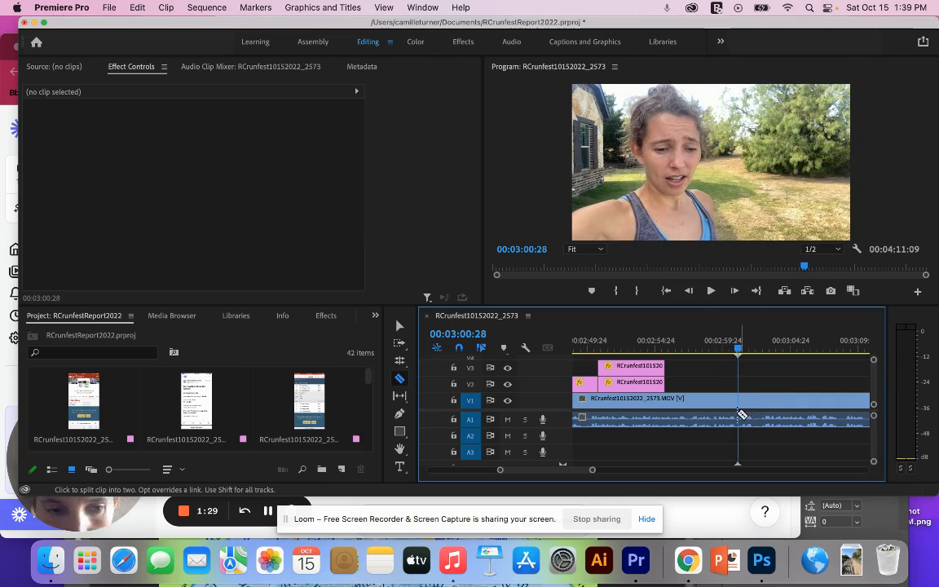
pyautogui.click(737, 419)
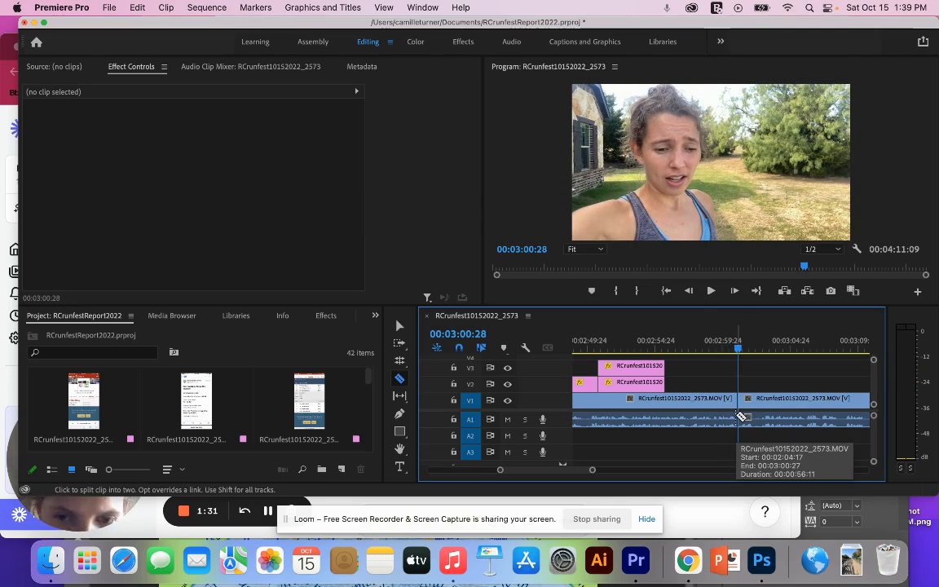
# - Ripple-trim about one second off the start of the segment after the cut and play back the join from 00:02:59:03
pyautogui.press('b')
pyautogui.click(398, 363)
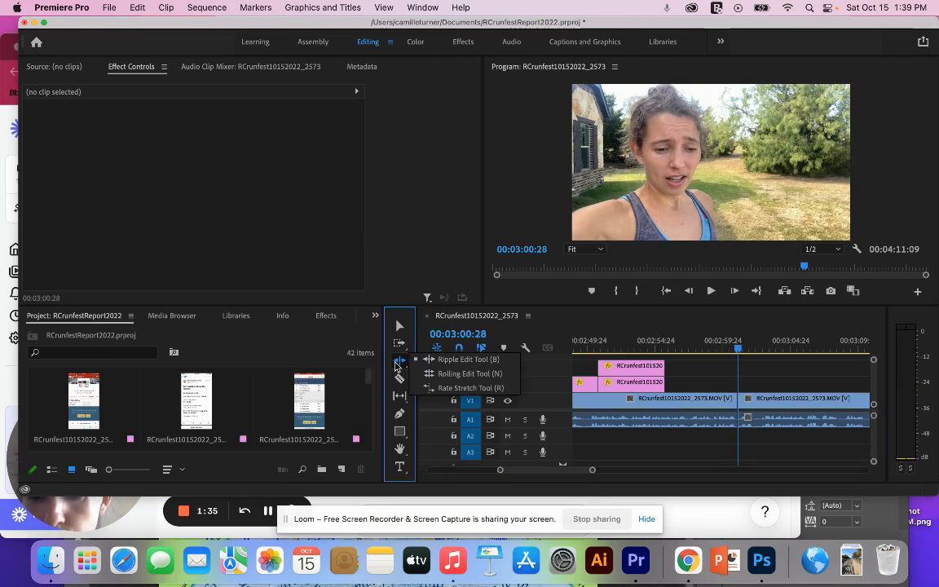
pyautogui.click(397, 366)
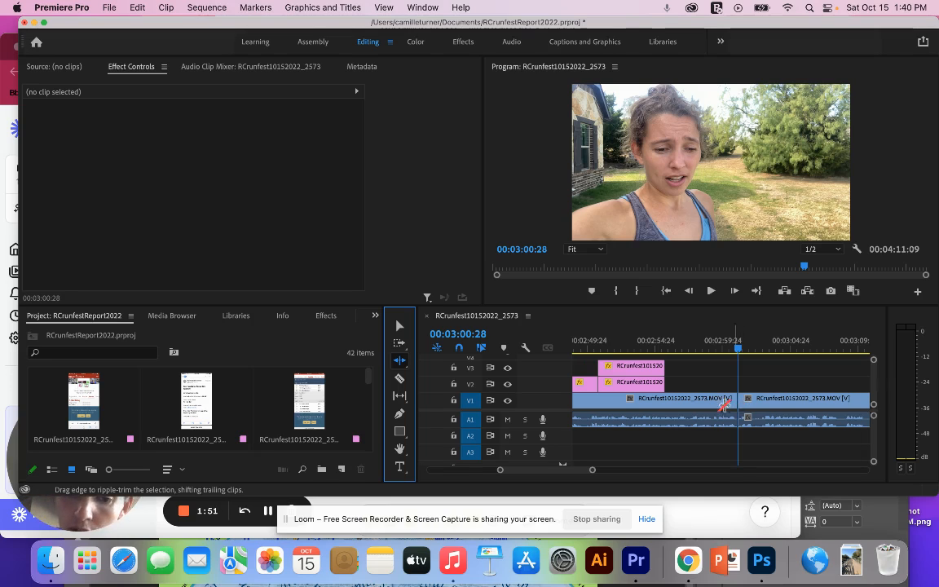
pyautogui.moveTo(742, 405); pyautogui.dragTo(757, 408)
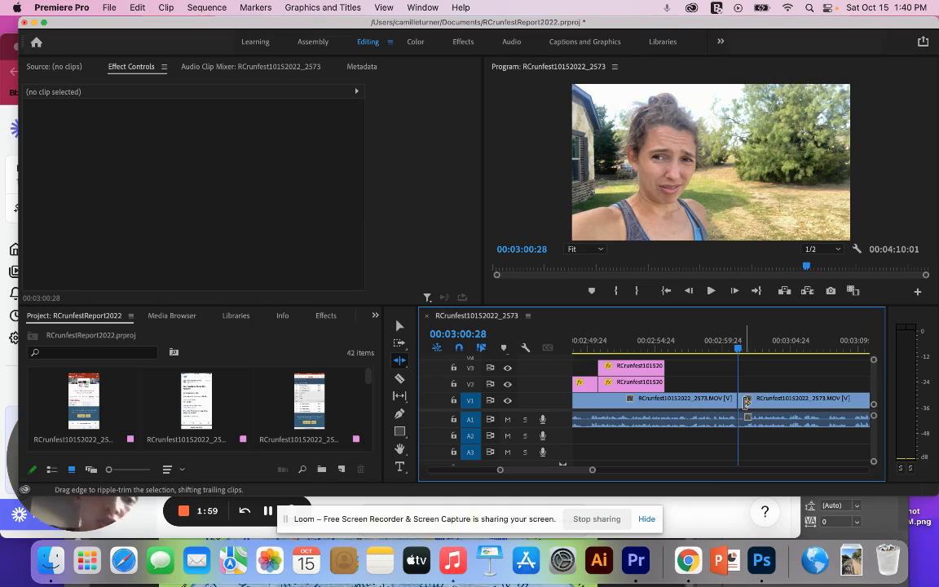
pyautogui.click(713, 349)
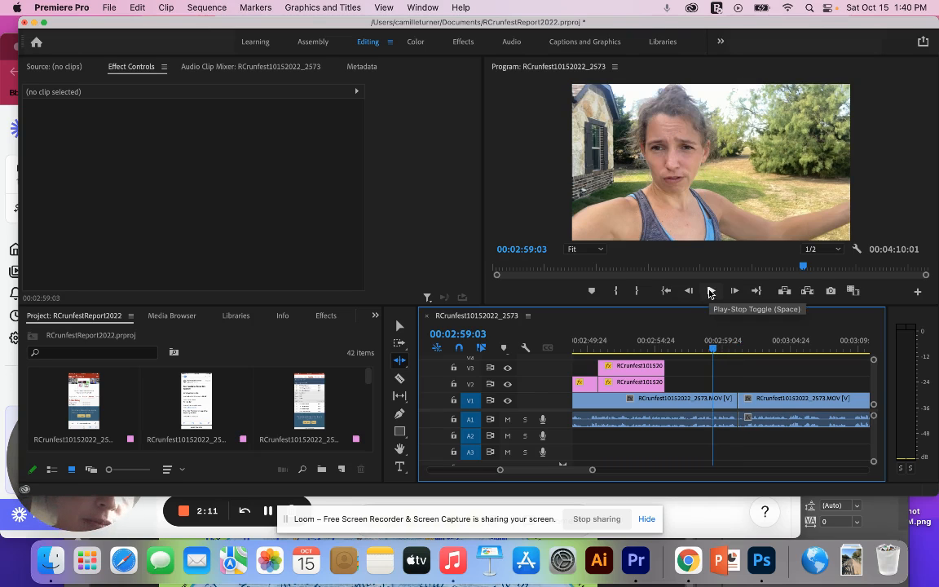
pyautogui.click(710, 291)
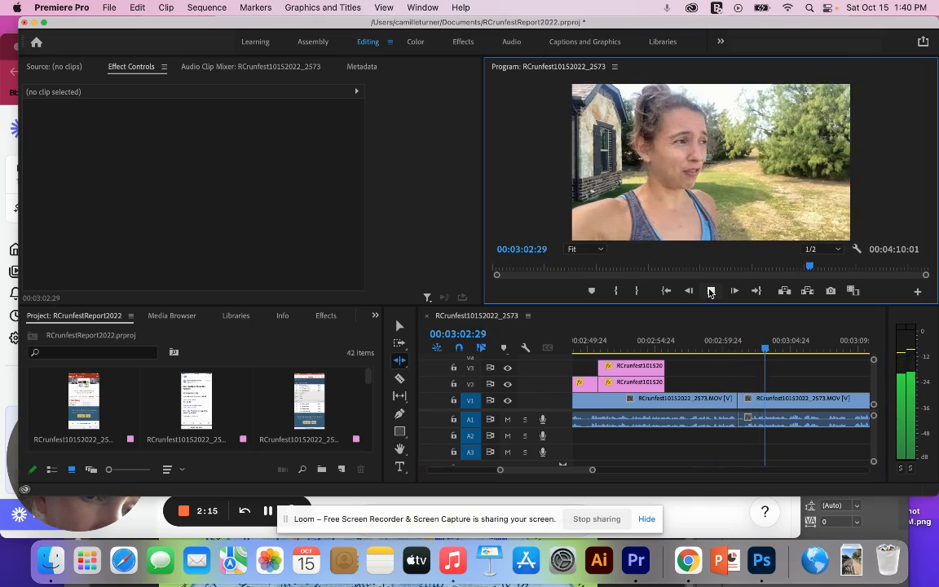
pyautogui.click(710, 292)
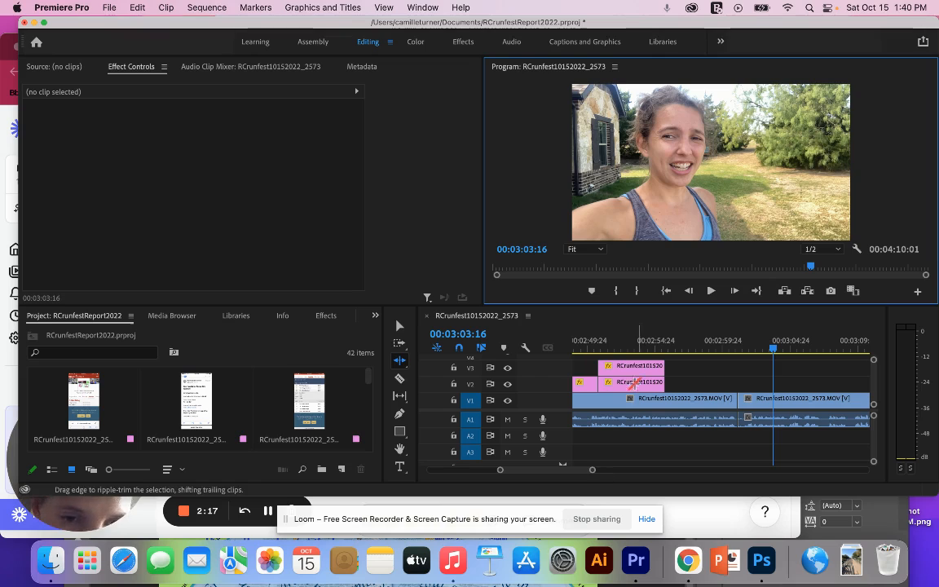
# - Move photo clip RCrunfest10152022_6677.HEIC from V3 back to V2, directly after the preceding photo
pyautogui.click(399, 327)
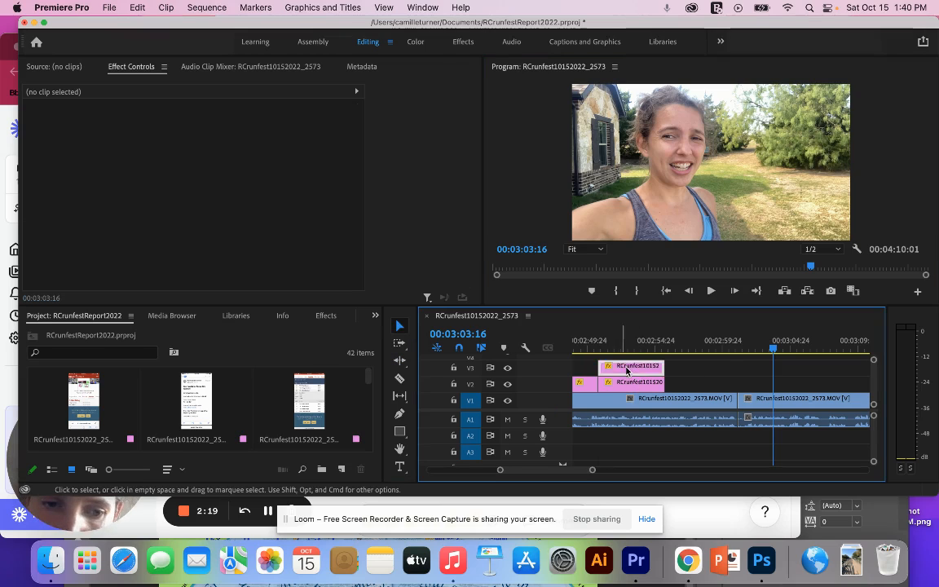
pyautogui.moveTo(624, 383); pyautogui.dragTo(687, 386)
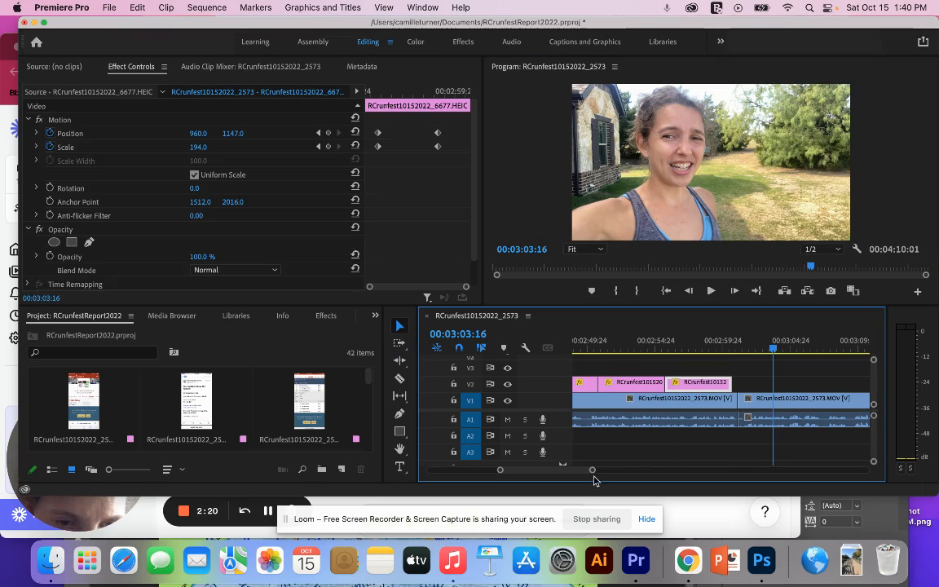
# - Close up the last three photo clips on V2 behind the preceding photo and play back across the cut
pyautogui.moveTo(592, 475); pyautogui.dragTo(623, 476)
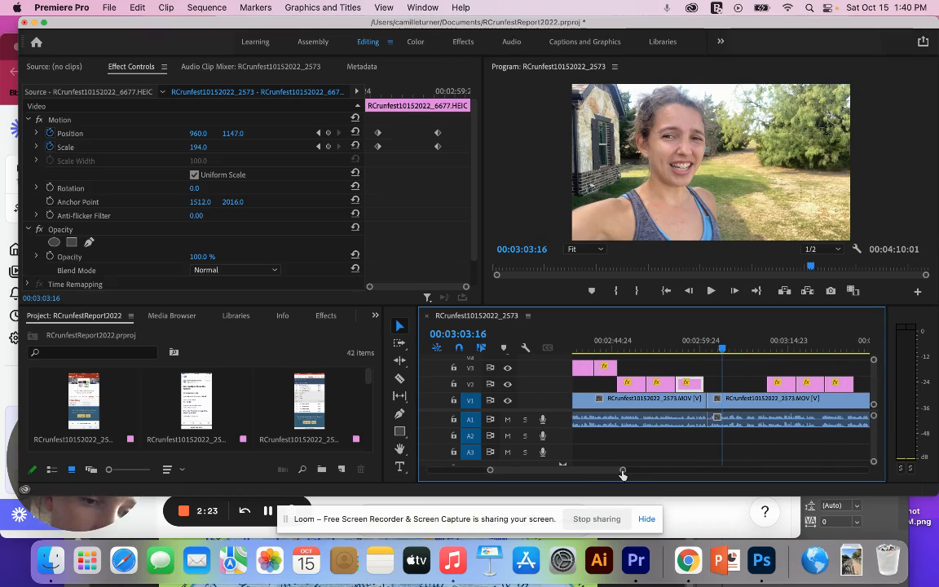
pyautogui.moveTo(788, 369); pyautogui.dragTo(733, 388)
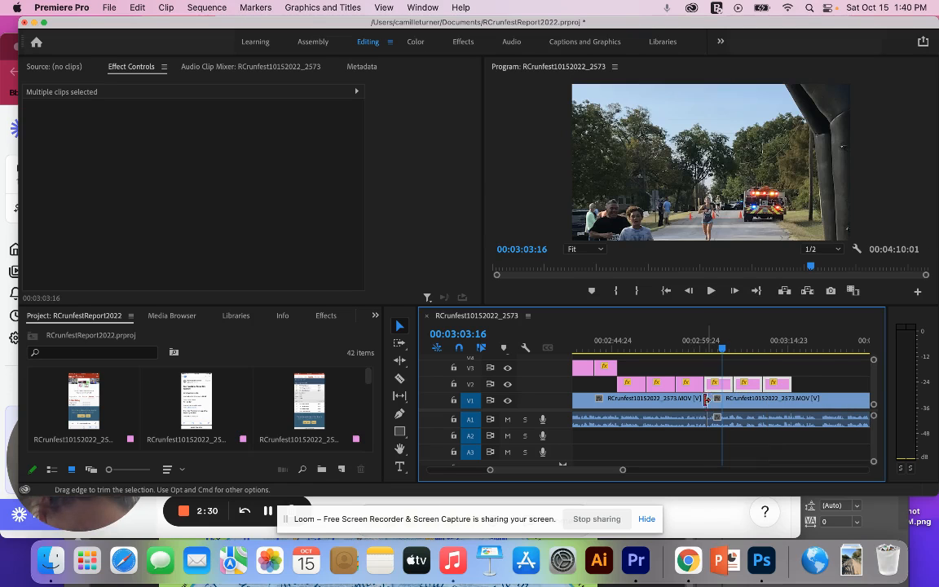
pyautogui.click(692, 349)
pyautogui.press('space')
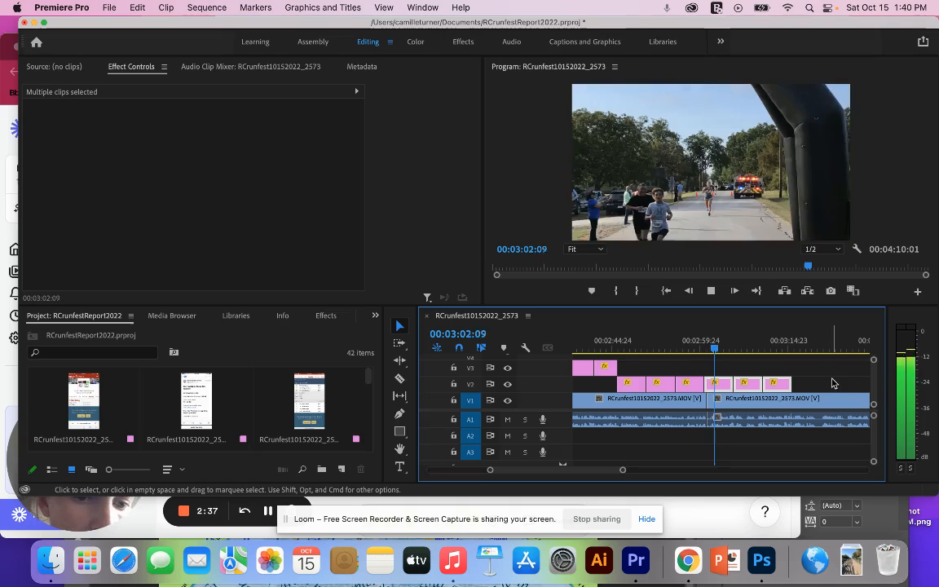
pyautogui.press('space')
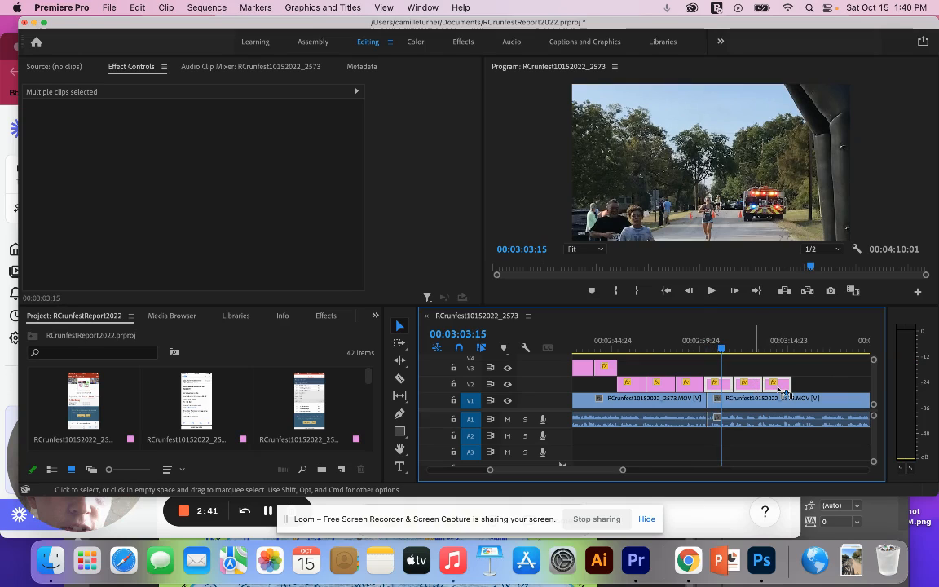
# - Shift the last three V2 photos about 10 seconds later and extend the end of the preceding photo to the cut in the main video
pyautogui.moveTo(782, 392); pyautogui.dragTo(810, 391)
pyautogui.moveTo(624, 473); pyautogui.dragTo(599, 471)
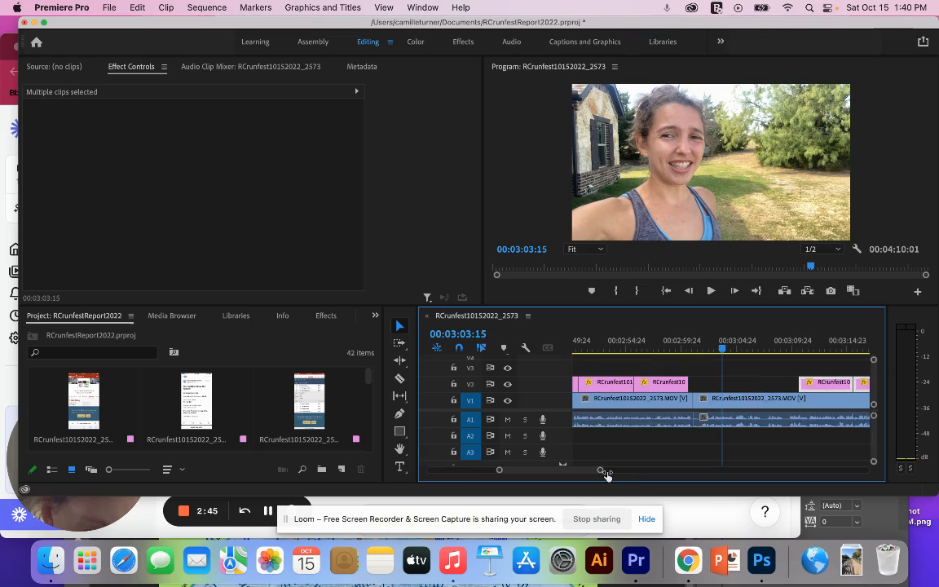
pyautogui.moveTo(683, 384); pyautogui.dragTo(691, 384)
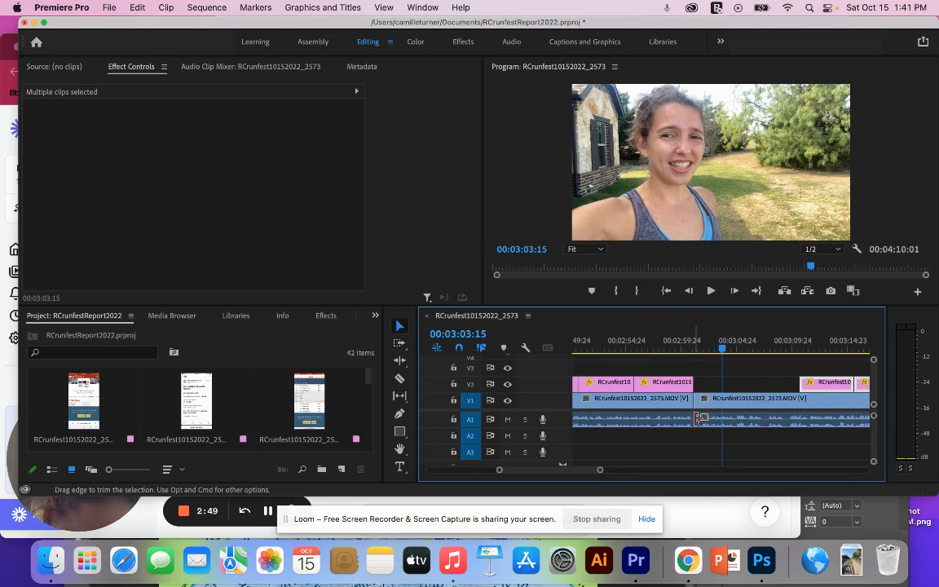
# - Play back the main video across the cut from 00:02:56:12 to check the photo timing
pyautogui.click(643, 335)
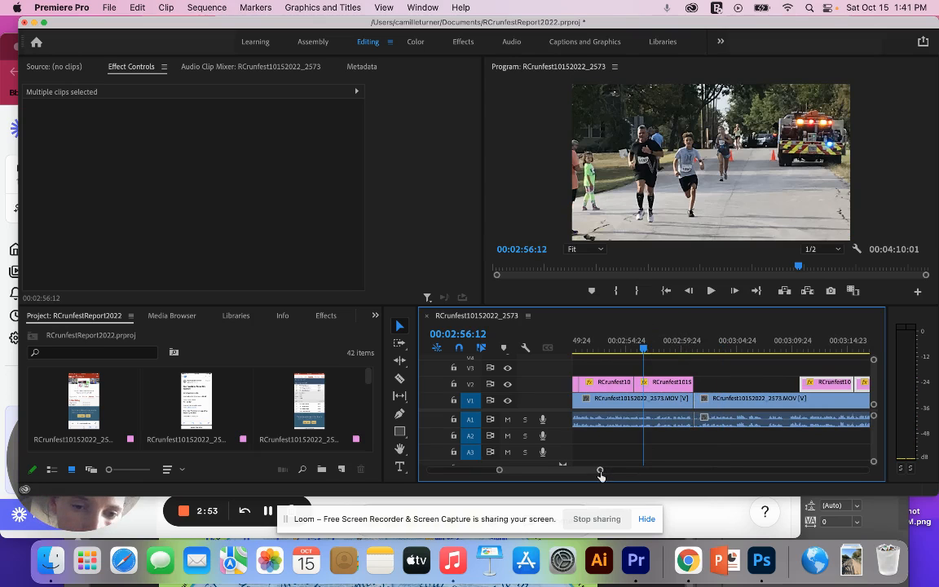
pyautogui.moveTo(600, 476)
pyautogui.mouseDown()
pyautogui.moveTo(623, 472)
pyautogui.moveTo(608, 471)
pyautogui.mouseUp()
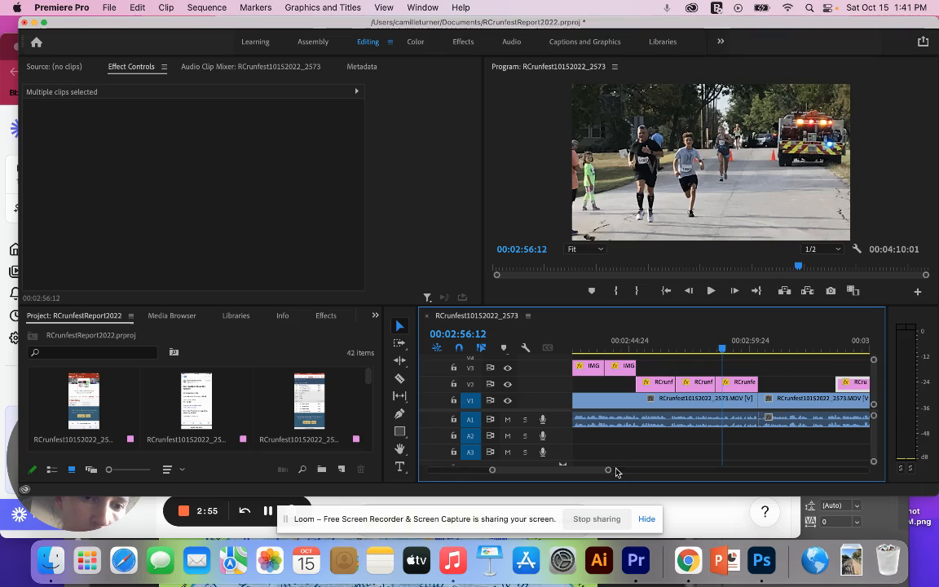
pyautogui.press('space')
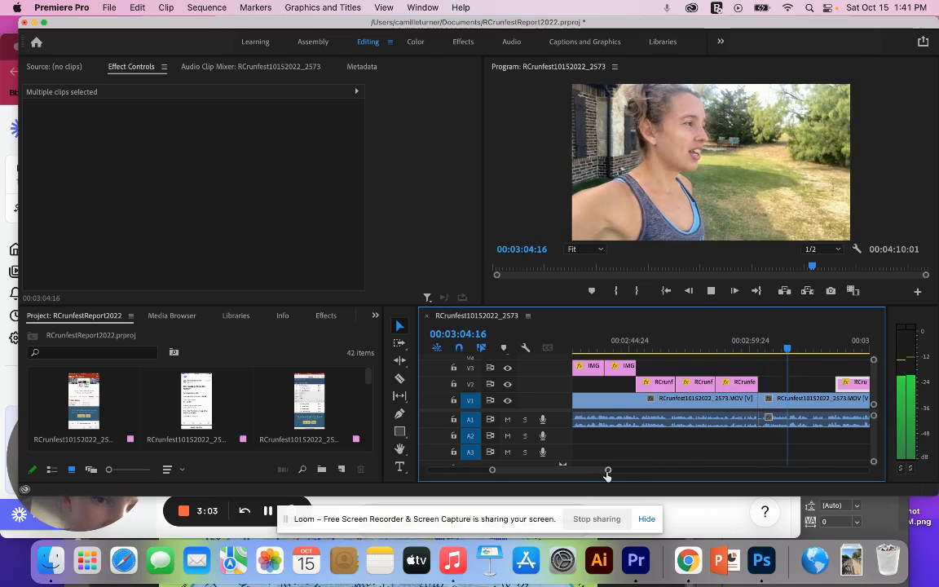
pyautogui.press('space')
# - Move the last three V2 photos about 6 seconds earlier, starting near 00:03:05, and play back from shortly after the cut
pyautogui.moveTo(607, 471); pyautogui.dragTo(634, 471)
pyautogui.moveTo(757, 365); pyautogui.dragTo(732, 392)
pyautogui.click(708, 348)
pyautogui.press('space')
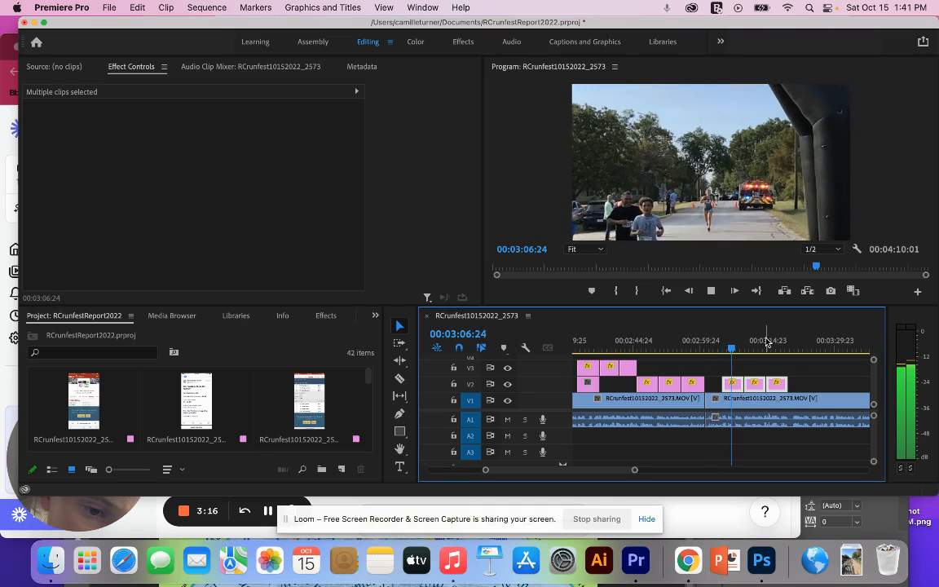
pyautogui.press('space')
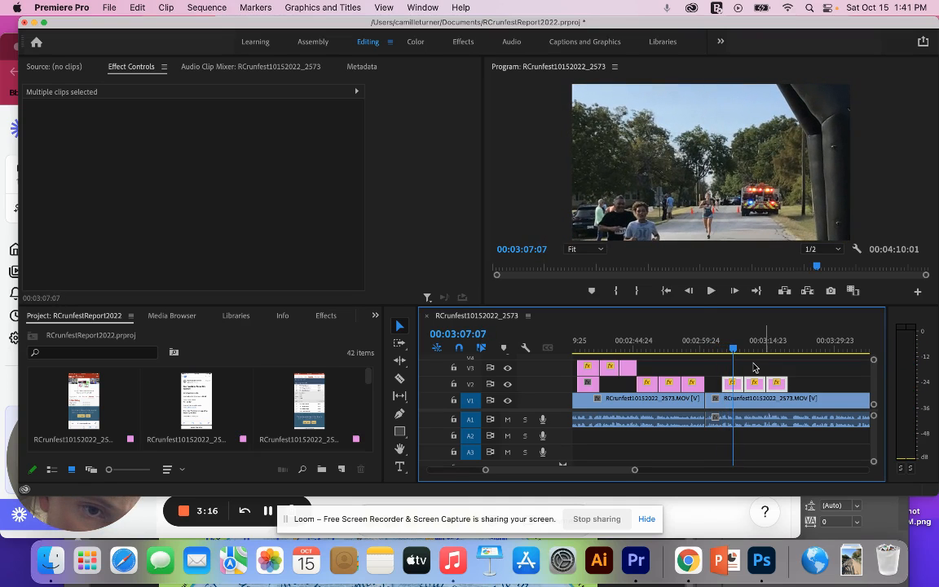
# - Set the Position of photo clip RCrunfest10152022_6678.HEIC at its second Motion keyframe to 1816.0, 428.0
pyautogui.click(753, 368)
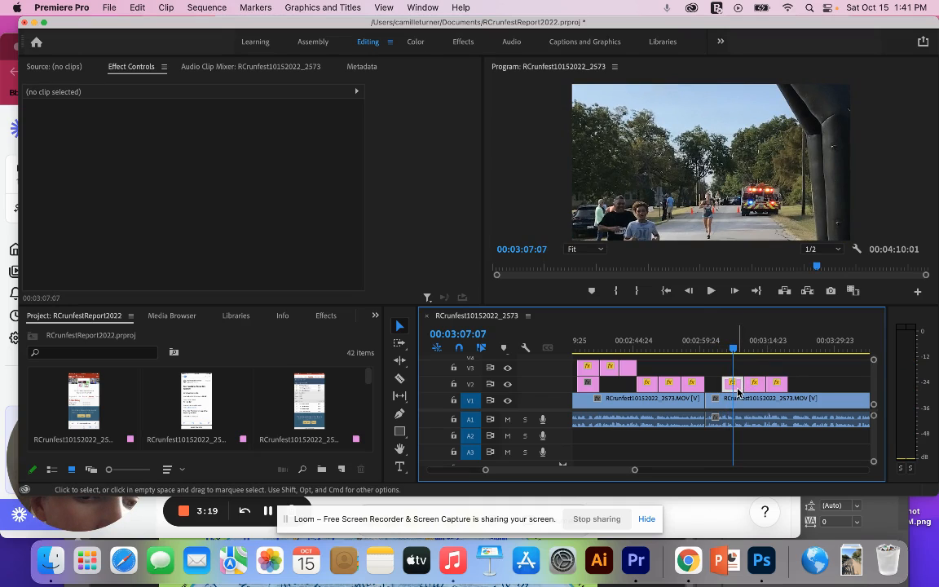
pyautogui.click(738, 381)
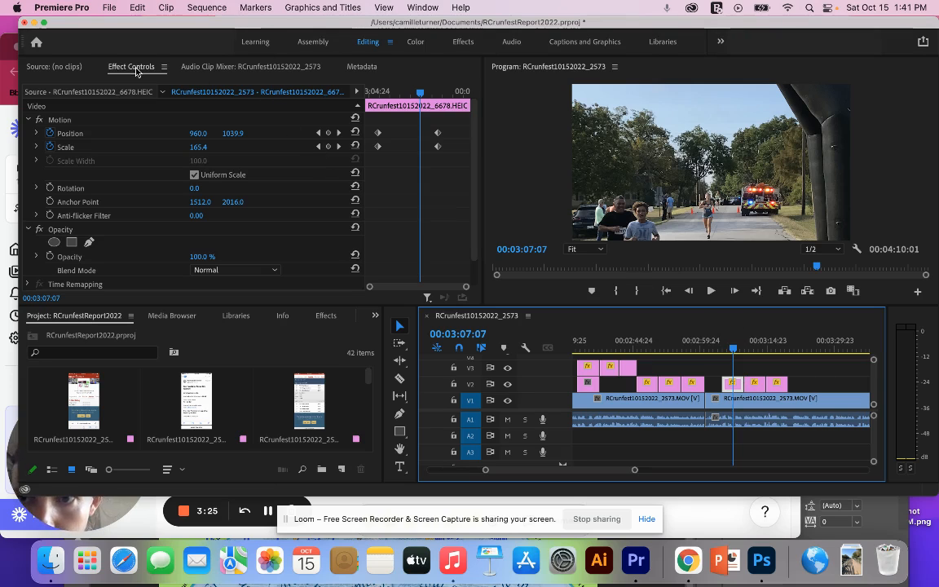
pyautogui.click(319, 147)
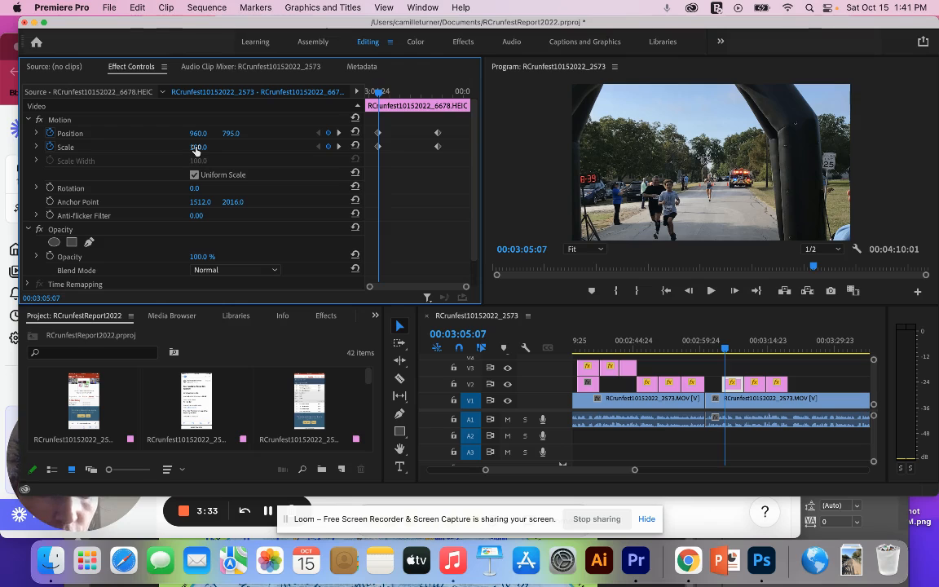
pyautogui.click(338, 146)
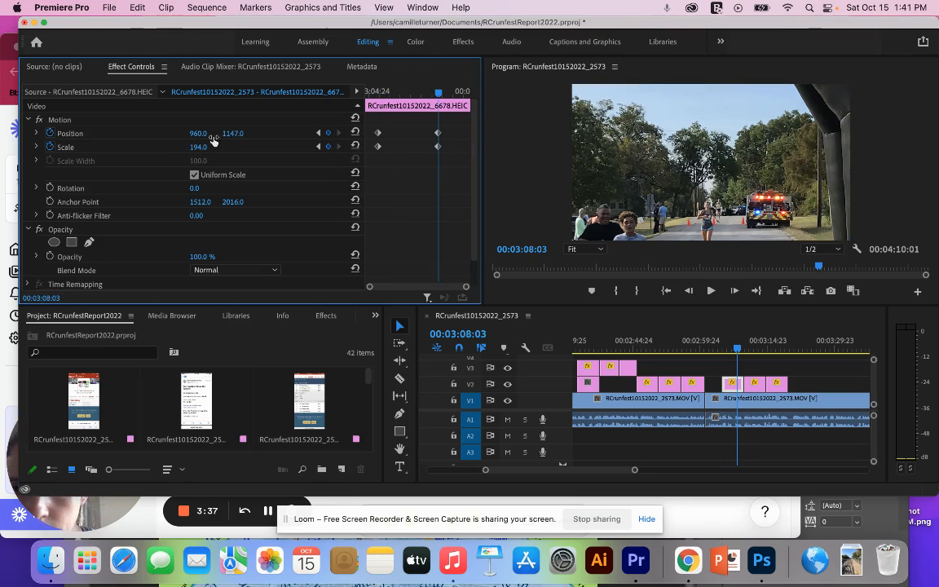
pyautogui.moveTo(231, 133)
pyautogui.mouseDown()
pyautogui.moveTo(194, 134)
pyautogui.moveTo(227, 137)
pyautogui.mouseUp()
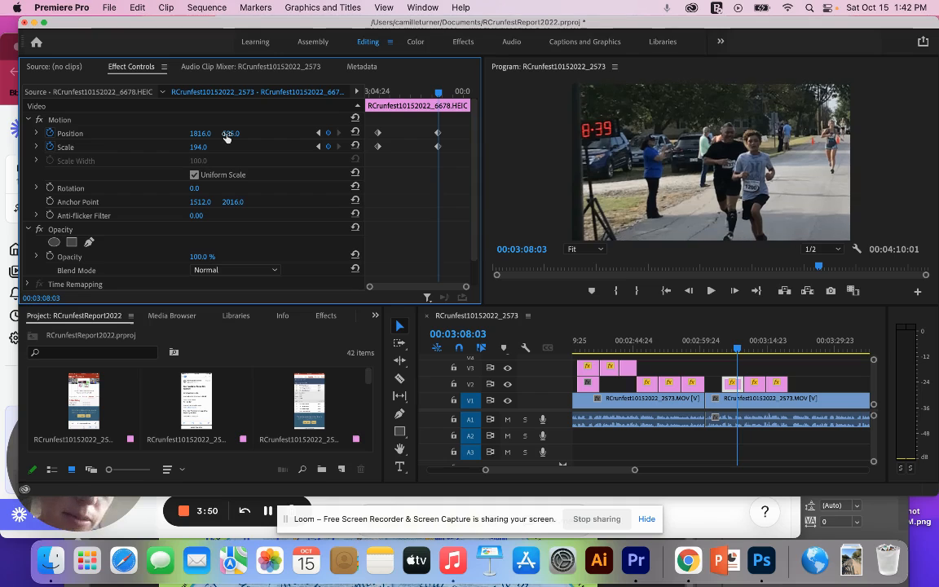
pyautogui.moveTo(226, 135); pyautogui.dragTo(245, 130)
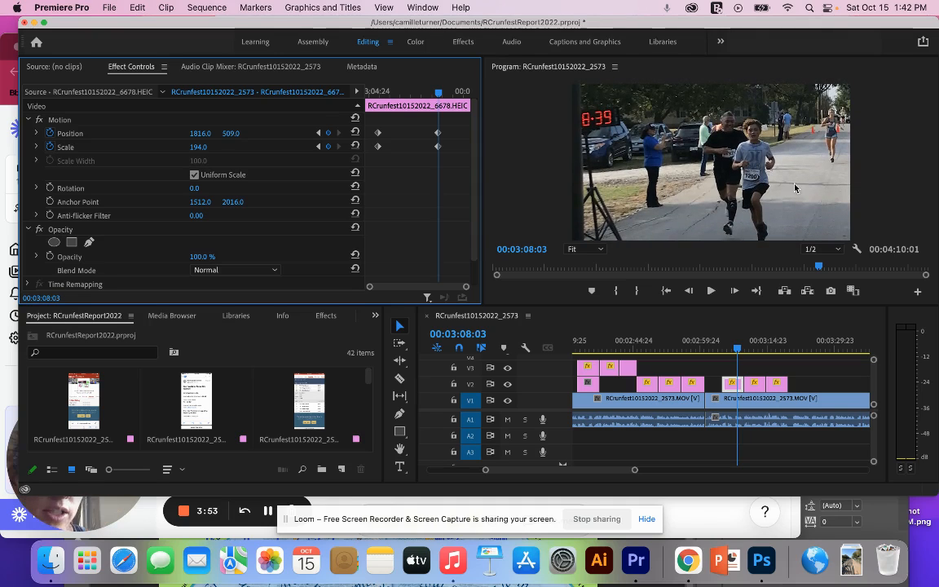
pyautogui.moveTo(228, 138); pyautogui.dragTo(247, 133)
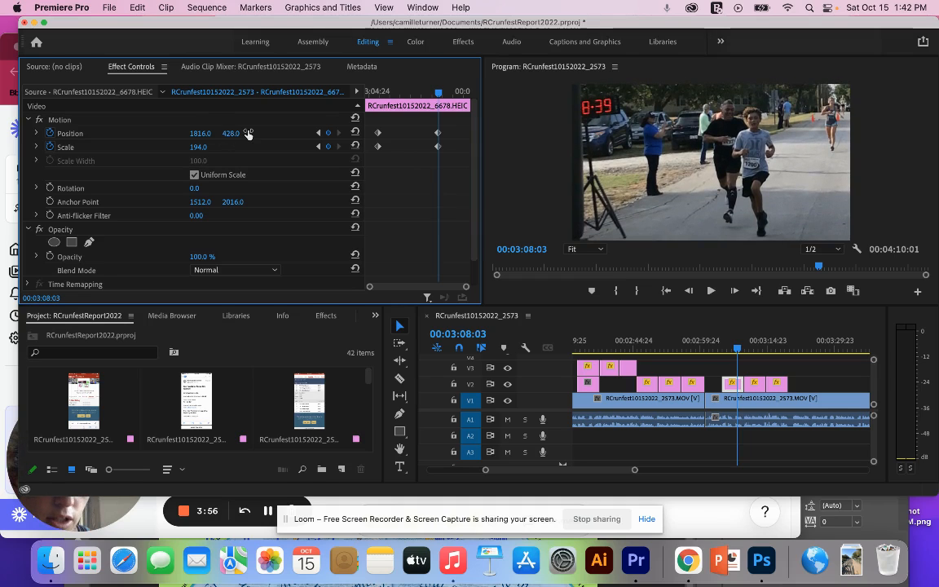
# - Reselect photo clip RCrunfest10152022_6678.HEIC and display its motion path over the program preview
pyautogui.click(732, 390)
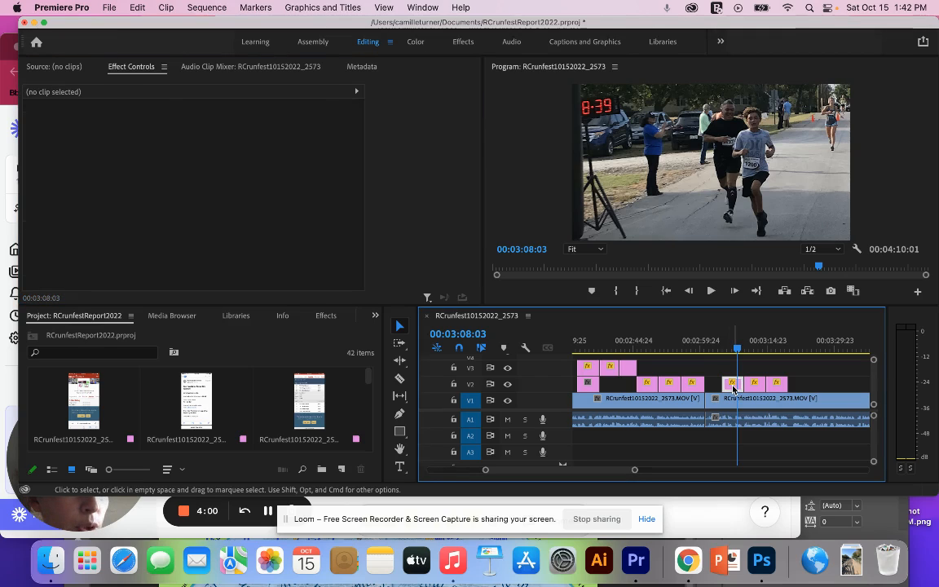
pyautogui.click(733, 384)
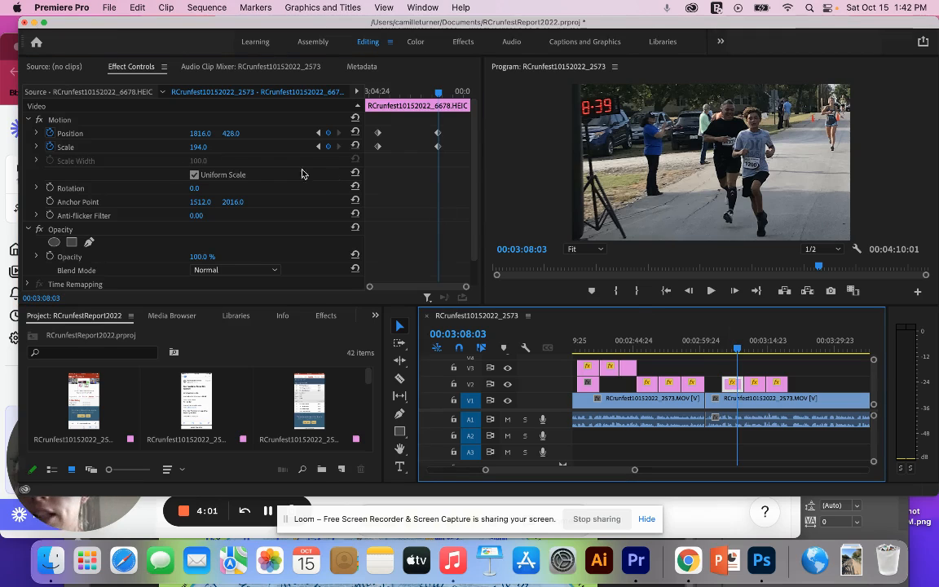
pyautogui.click(58, 122)
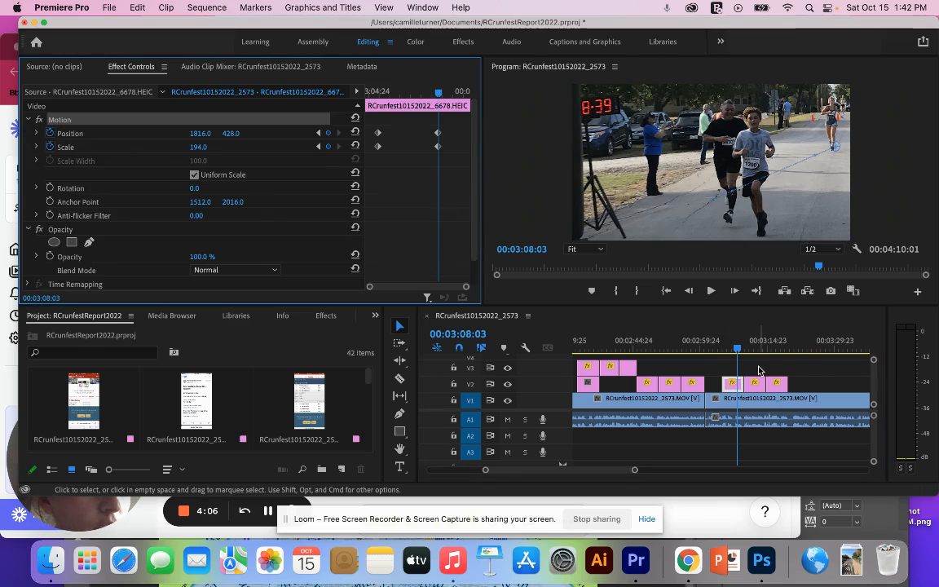
# - Select the last two photo clips on V2 and move the playhead to 00:03:11:19
pyautogui.moveTo(753, 366); pyautogui.dragTo(793, 383)
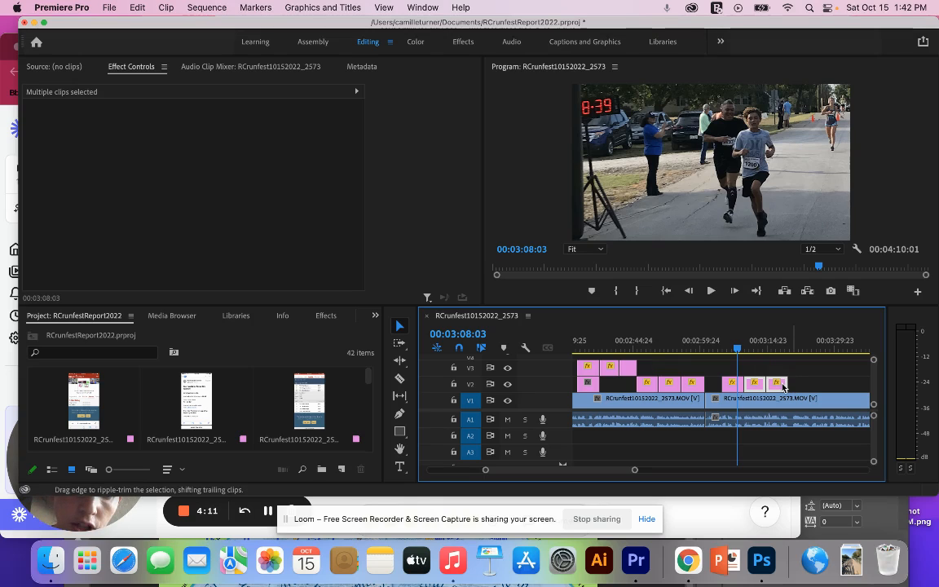
pyautogui.moveTo(758, 351)
pyautogui.mouseDown()
pyautogui.moveTo(748, 352)
pyautogui.moveTo(770, 354)
pyautogui.moveTo(756, 356)
pyautogui.mouseUp()
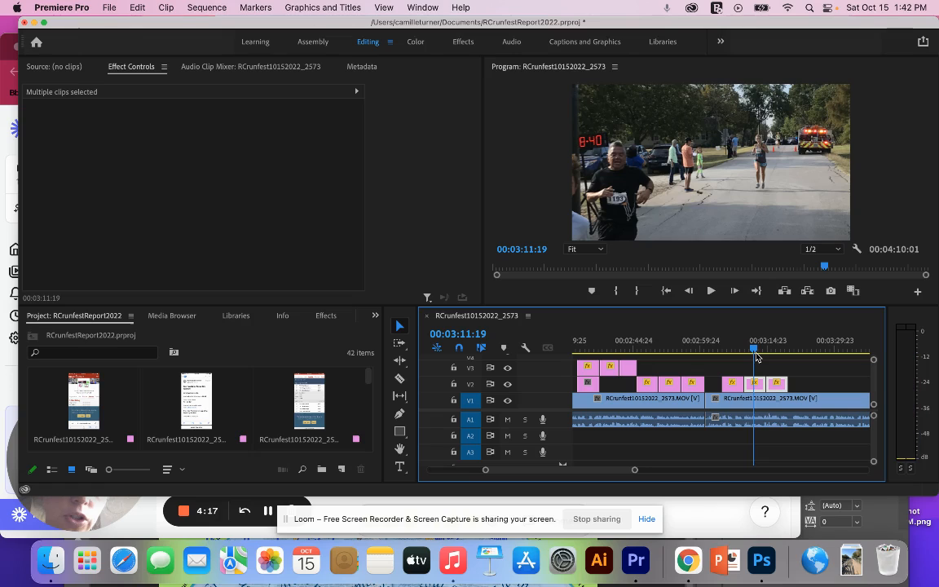